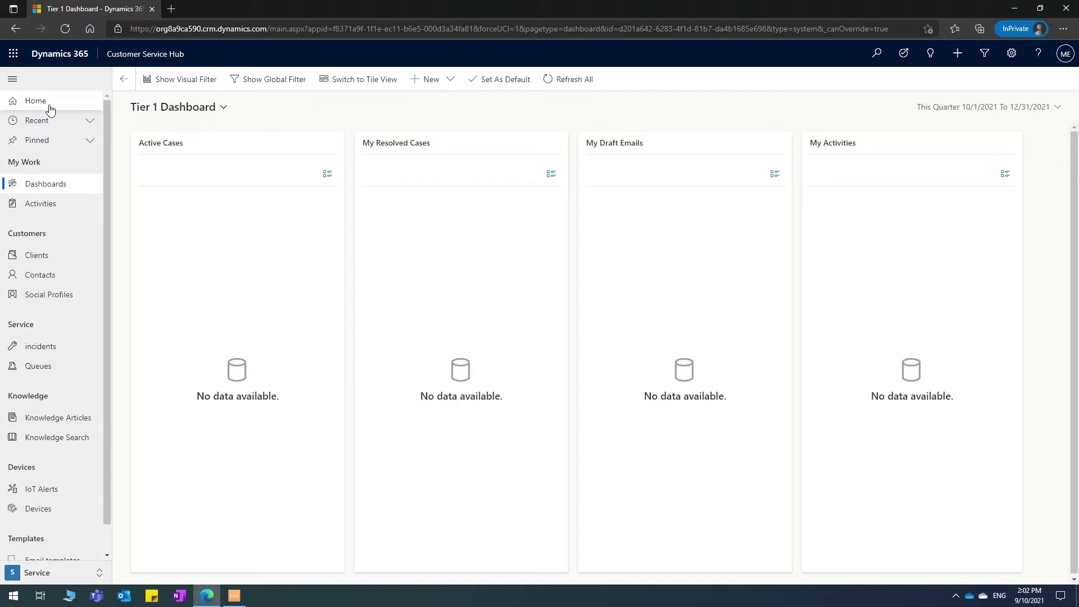
Open Contacts and switch to the Active Contacts view, which lists 229 records.
left_click(40, 275)
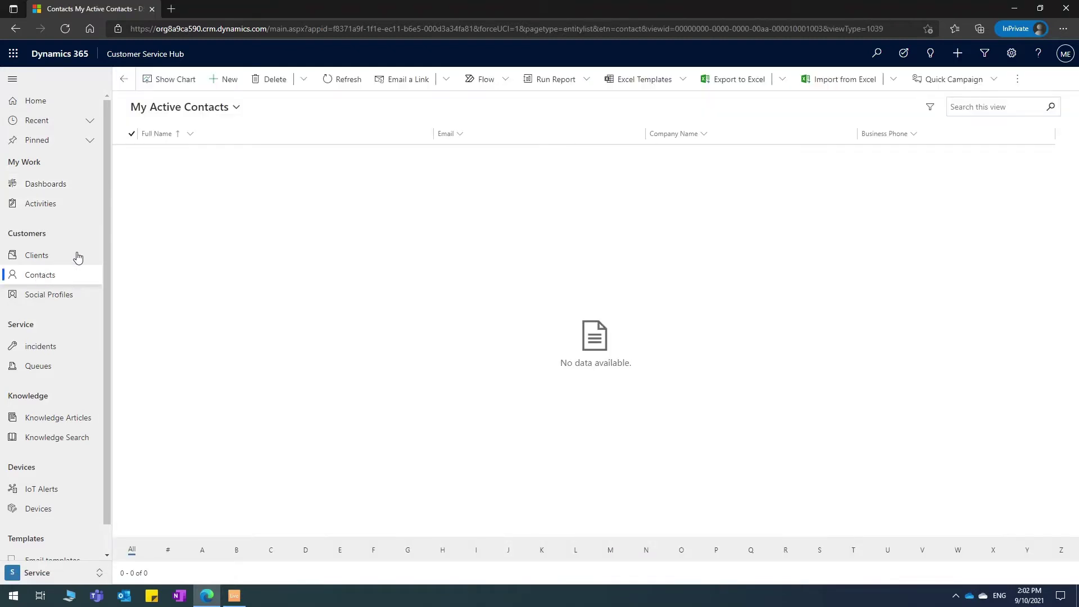
left_click(204, 114)
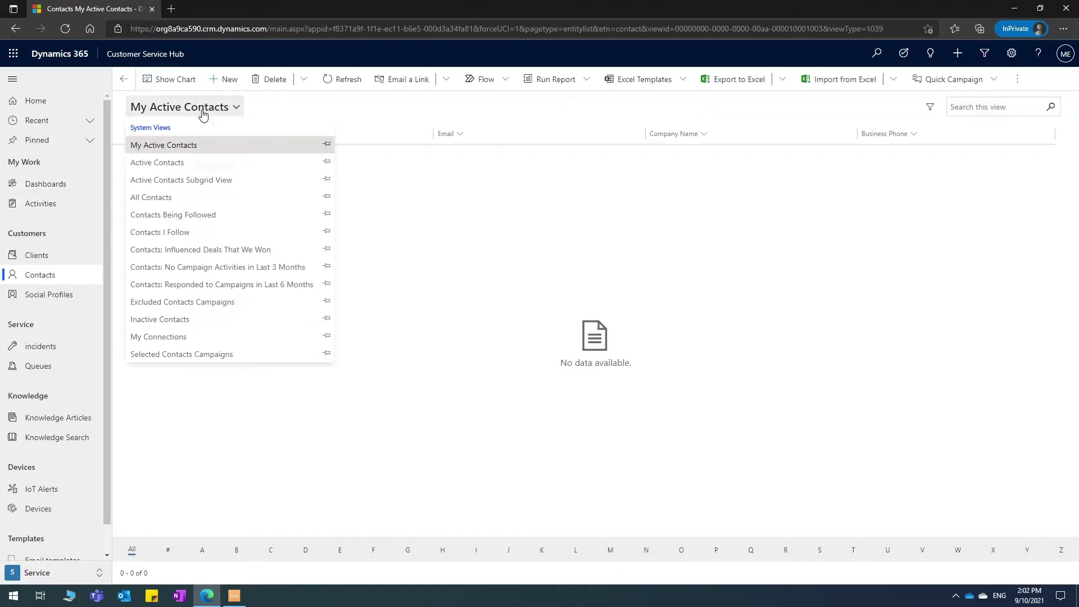
left_click(212, 160)
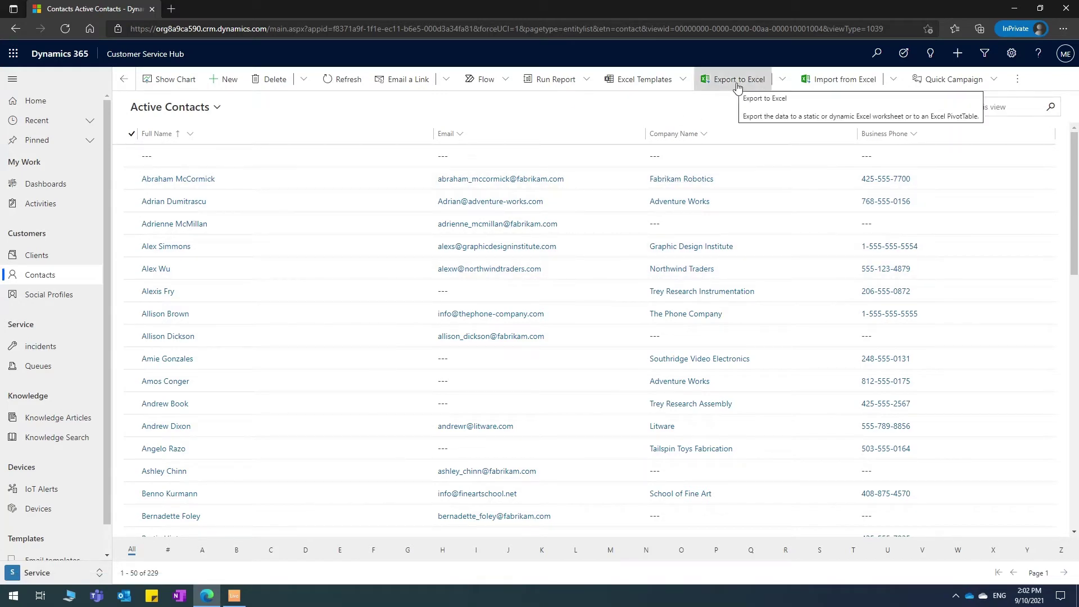
Export the Active Contacts list to an Excel Online workbook.
left_click(782, 79)
left_click(807, 111)
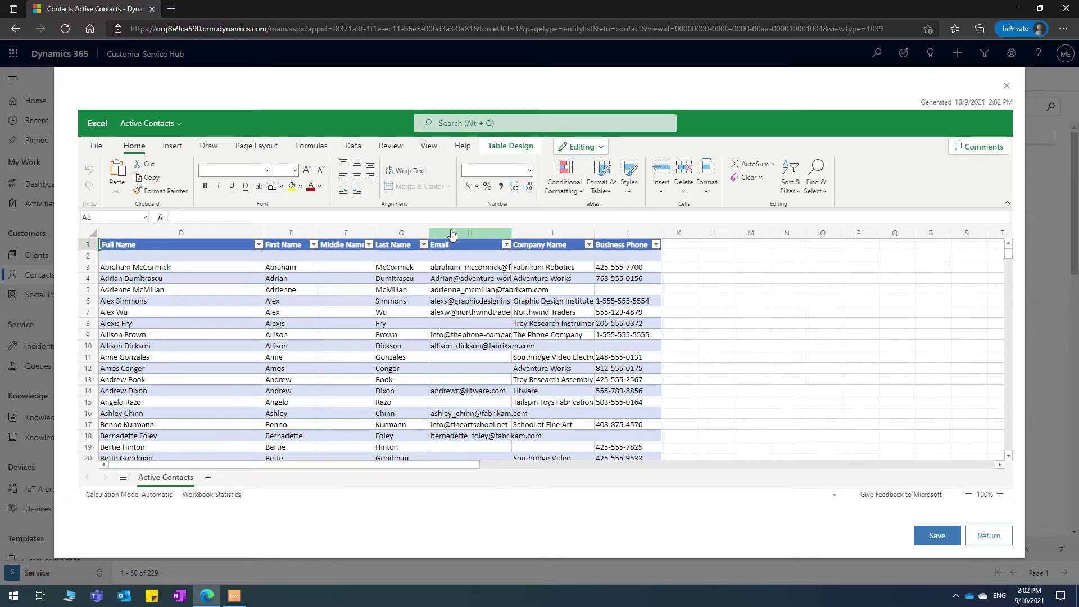
left_click(150, 266)
double_click(169, 267)
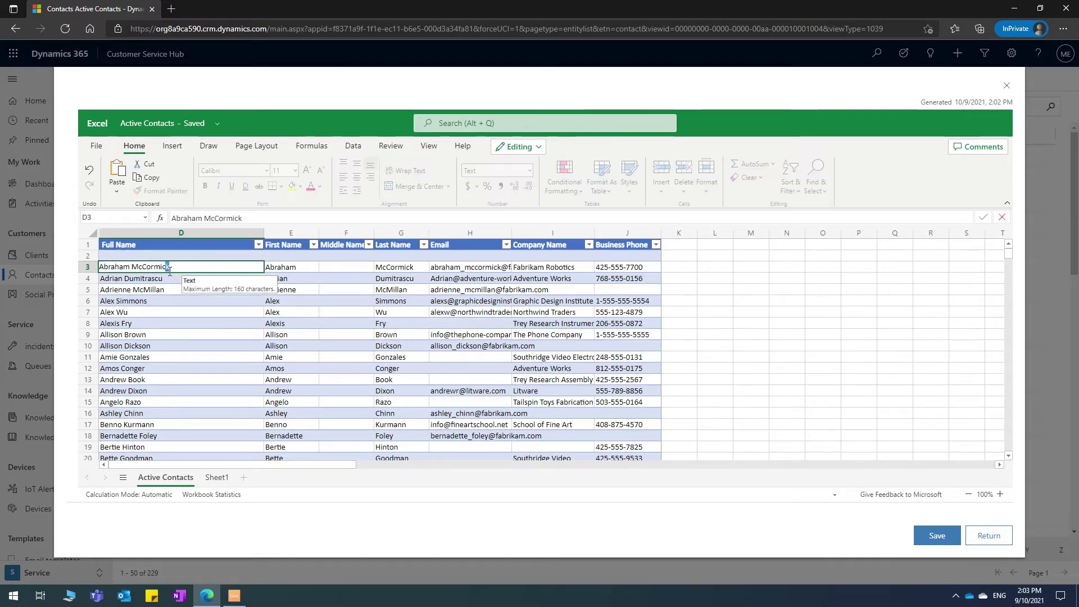
key("BackSpace")
key("BackSpace")
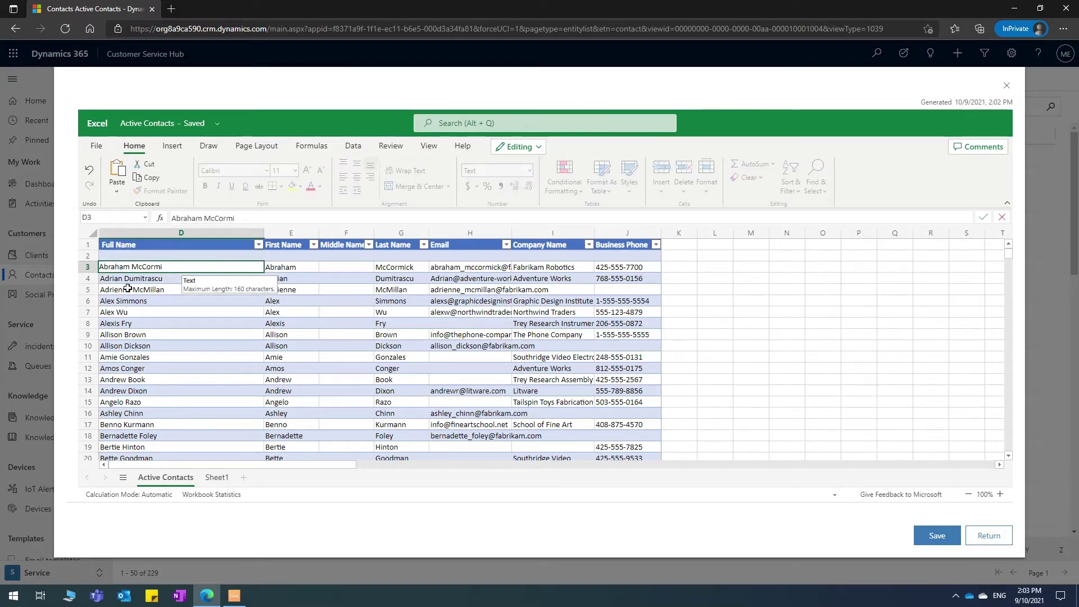
double_click(129, 289)
left_click_drag(131, 290, 145, 296)
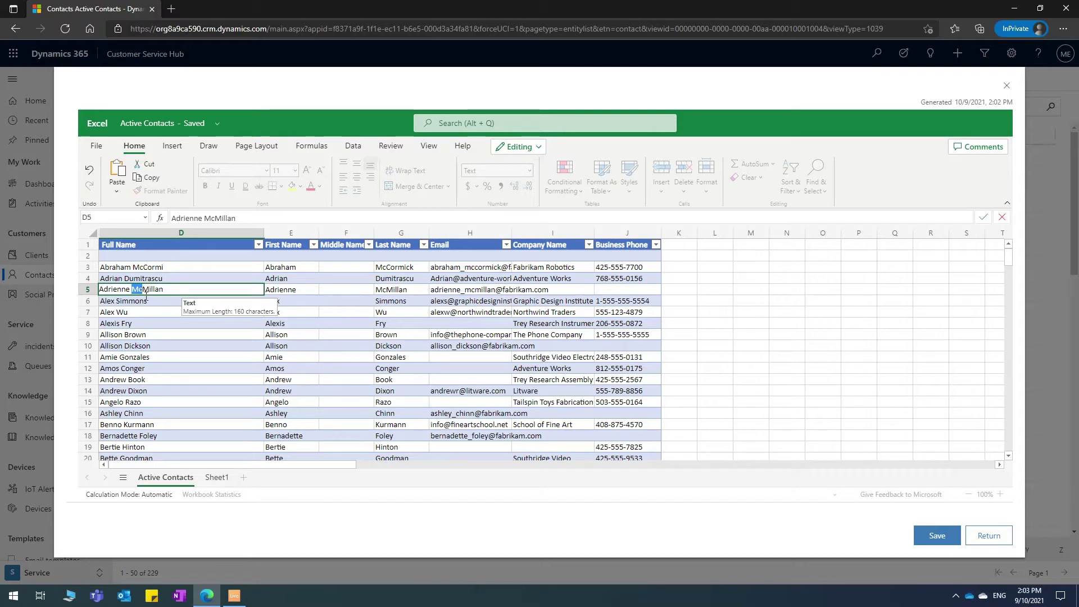
key("BackSpace")
left_click(287, 334)
left_click(313, 244)
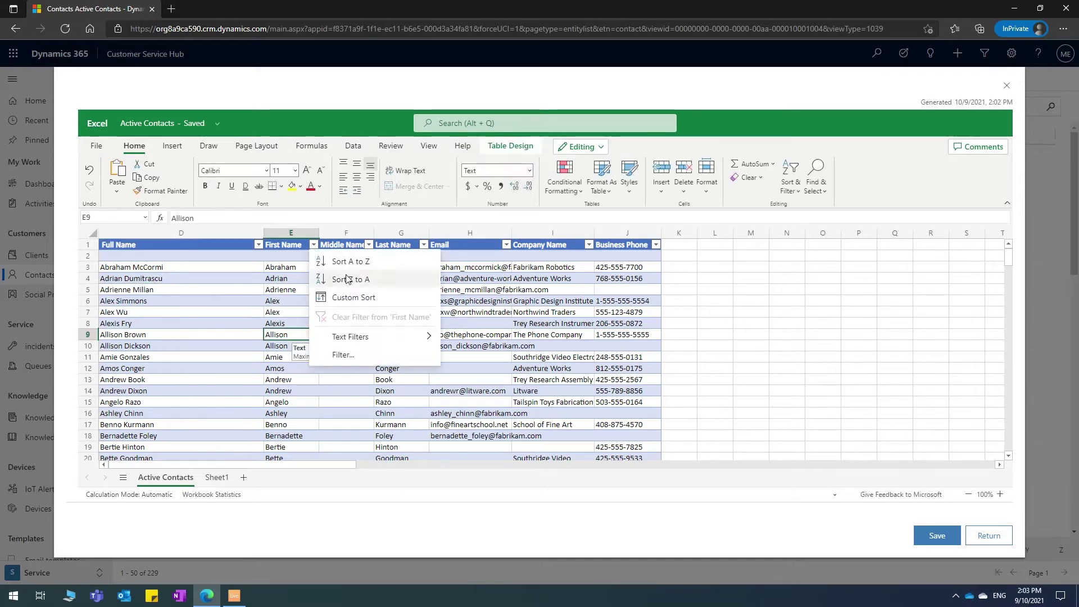
Fill row 2 with first name Test, last name Contact and a placeholder e-mail address.
mouse_move(361, 336)
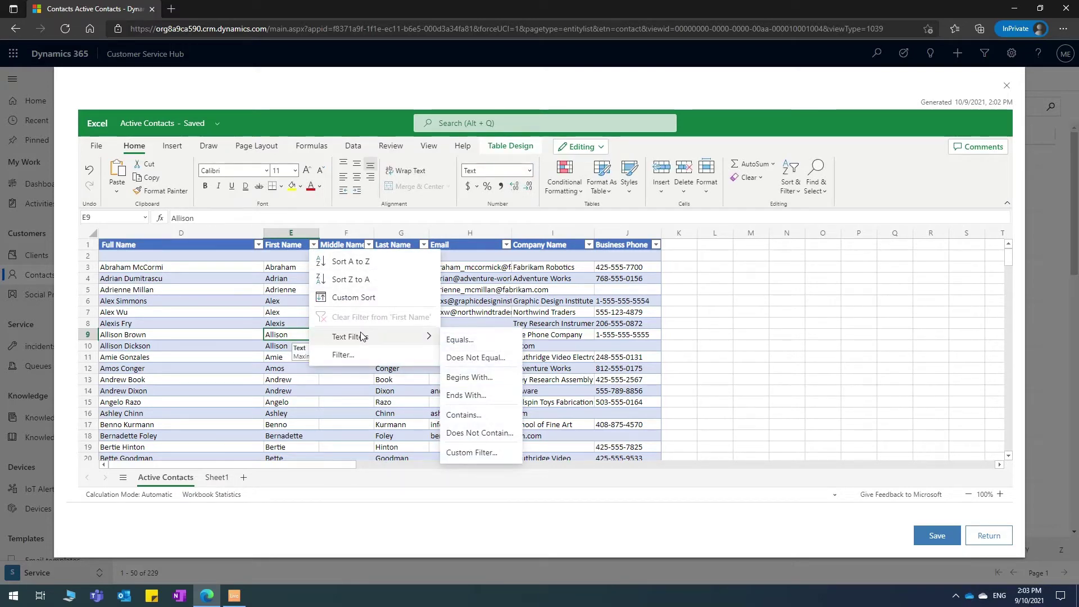
key("Escape")
left_click(298, 257)
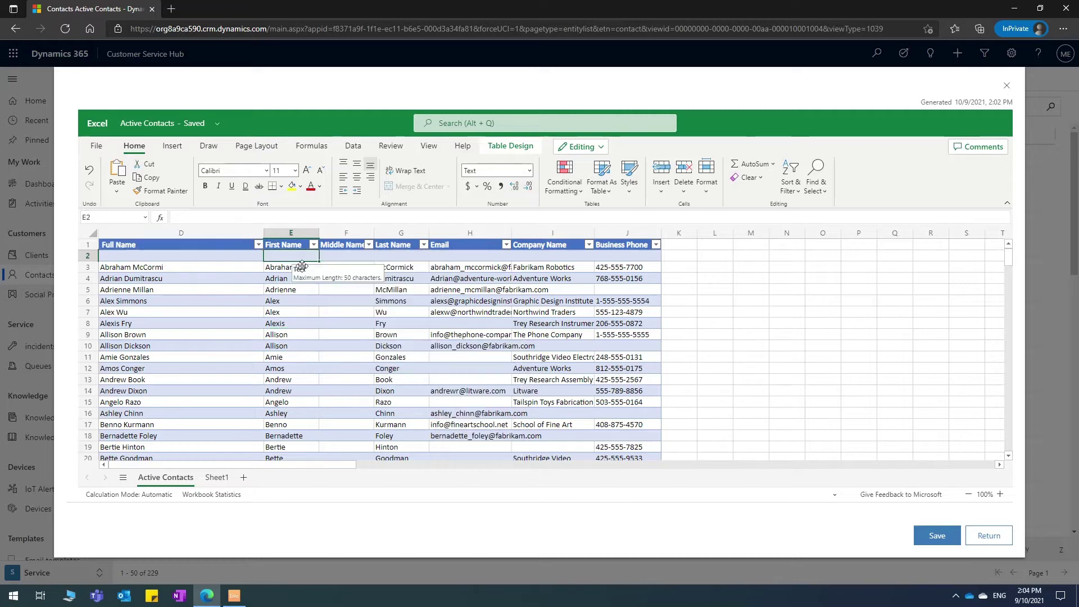
type("Test")
key("Tab")
key("Tab")
type("Conta")
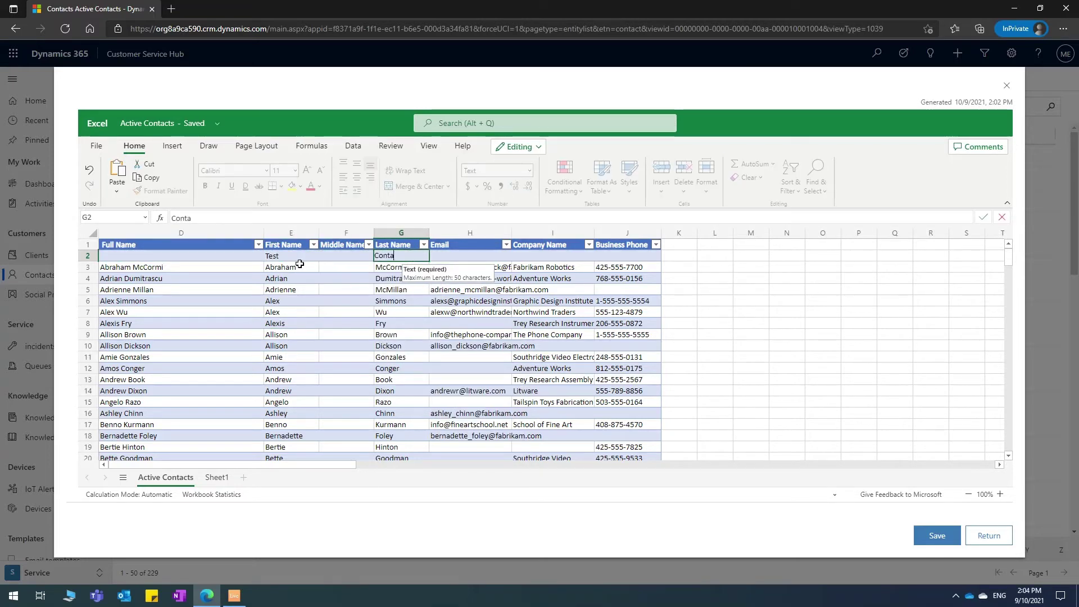
type("ct")
key("Tab")
type("t")
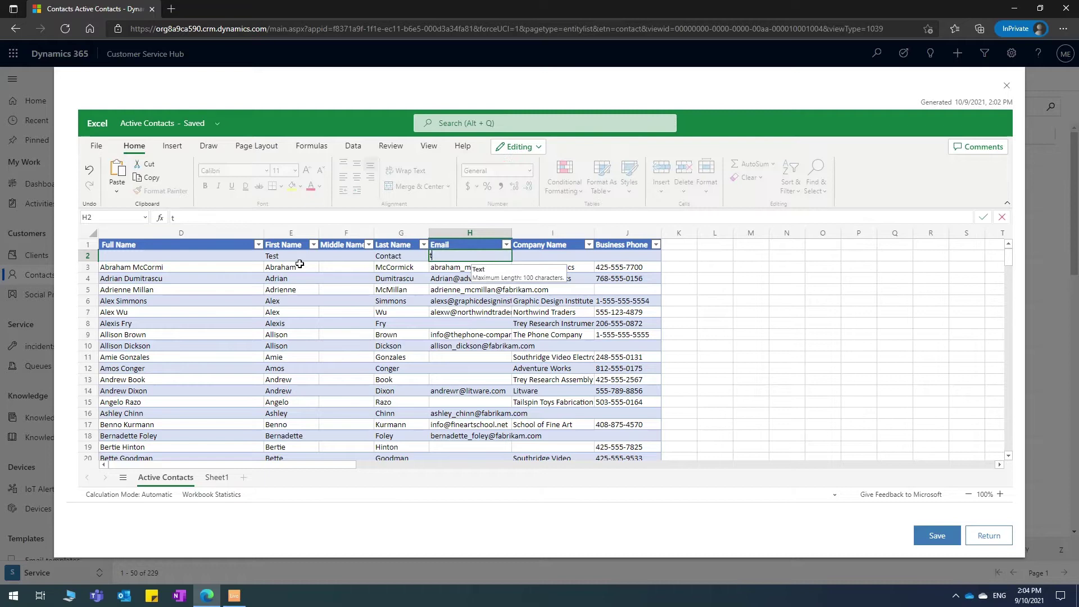
key("BackSpace")
type("eaere@")
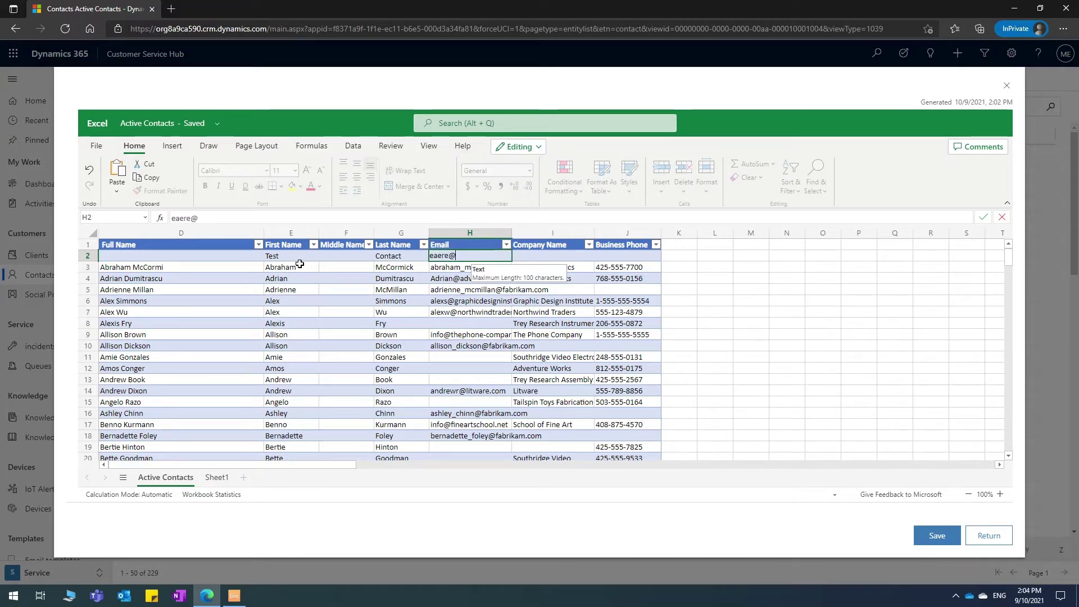
type("dsfsdf.asdfasdf")
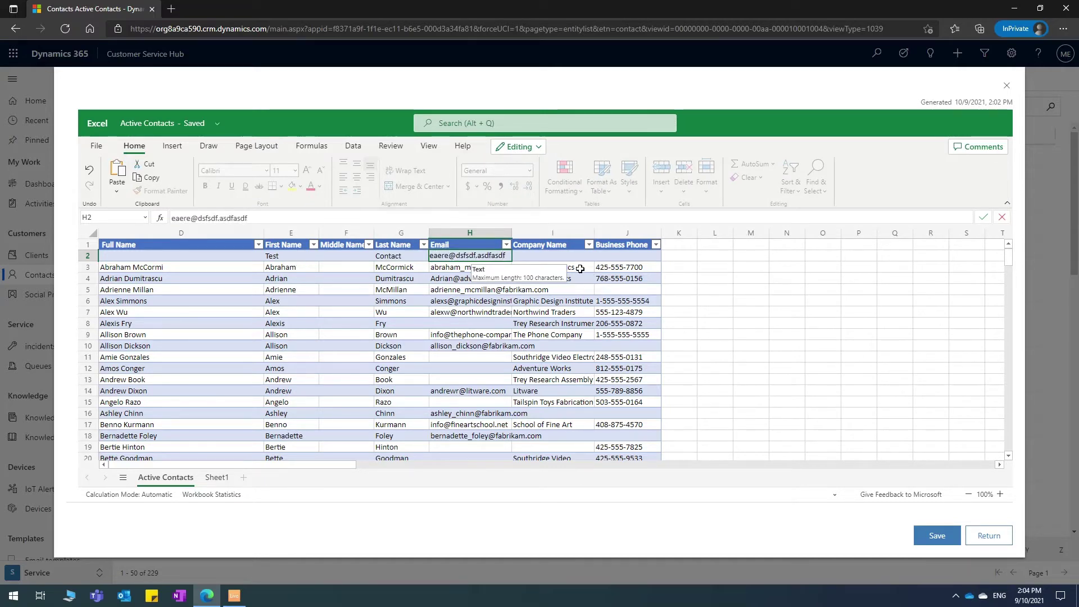
left_click(556, 258)
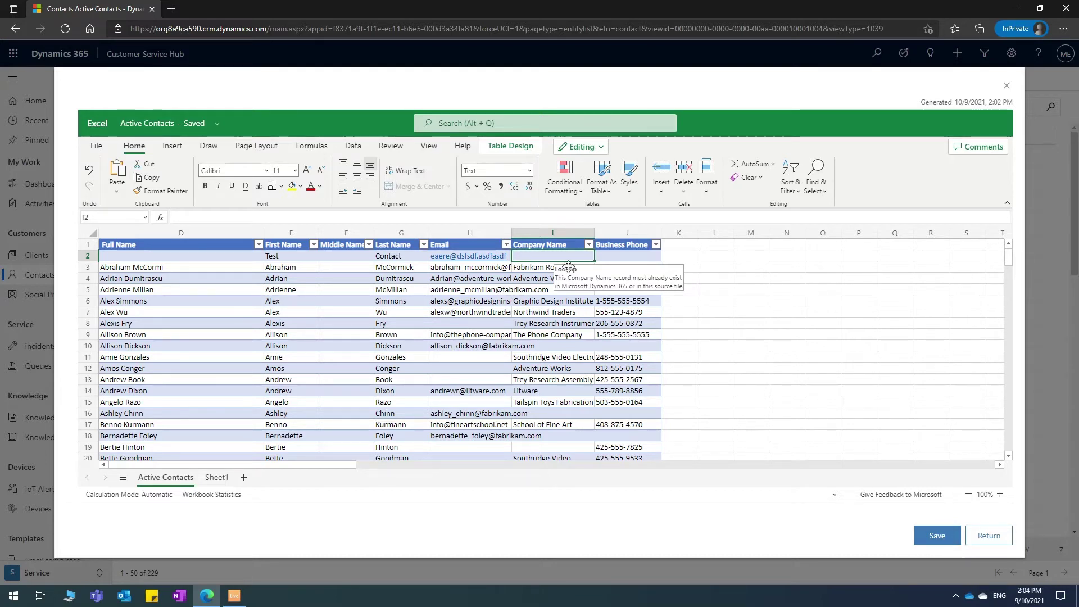
Replace the Test Contact's company 'kjhkjhkjh' with Adventure Works copied from row 4.
type("kjhkjhkjh")
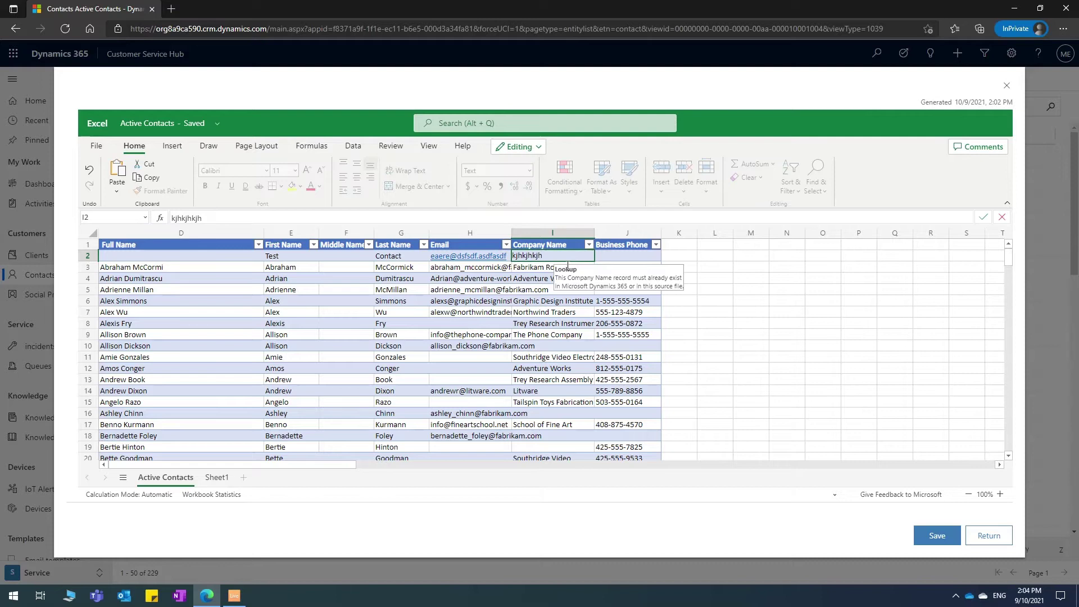
left_click(546, 278)
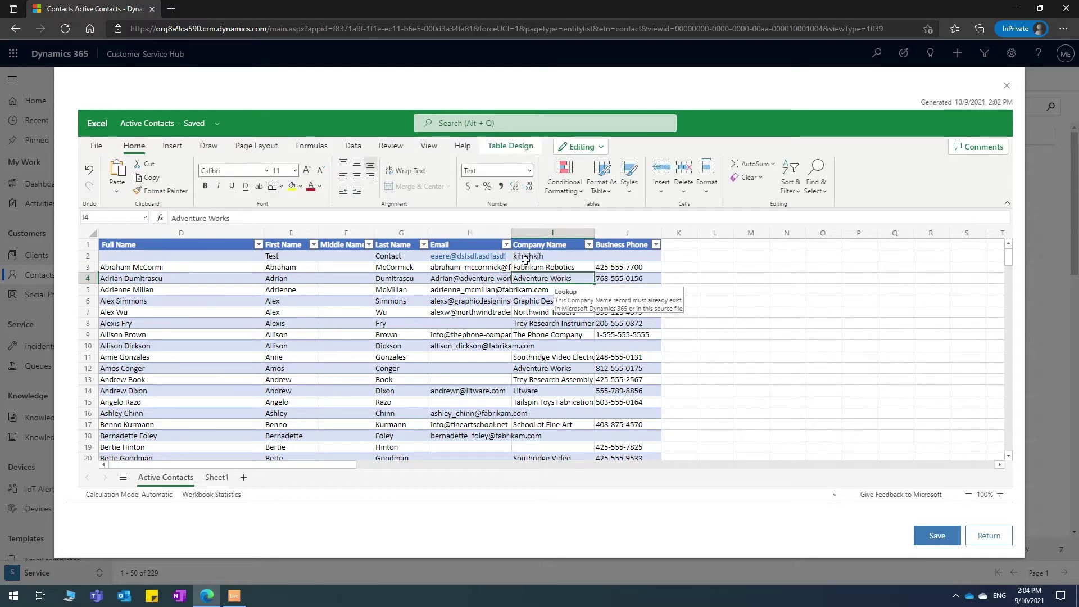
left_click(553, 259)
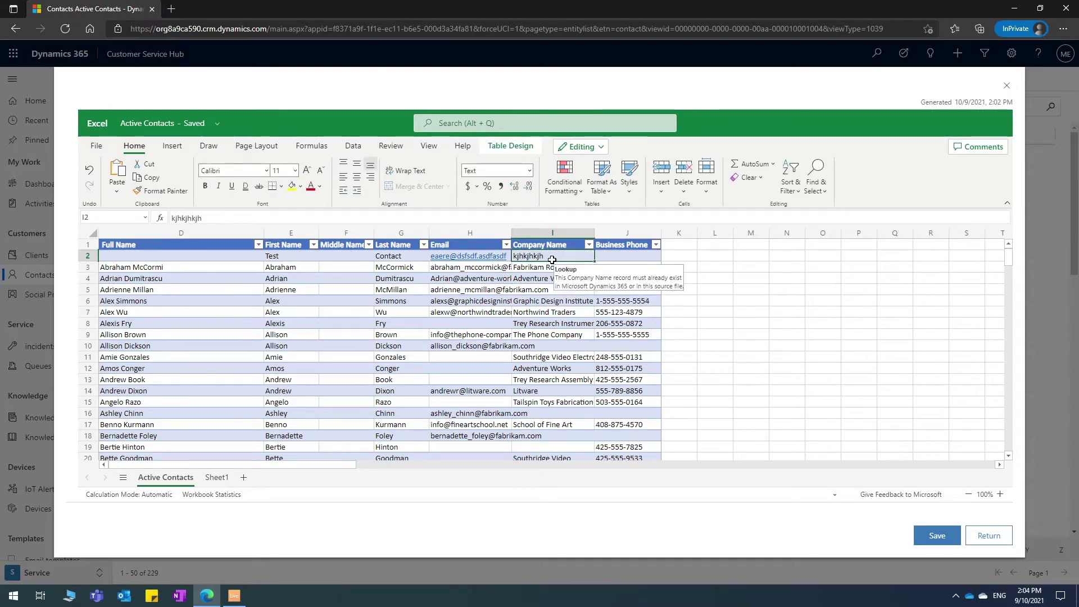
key("Delete")
left_click(550, 279)
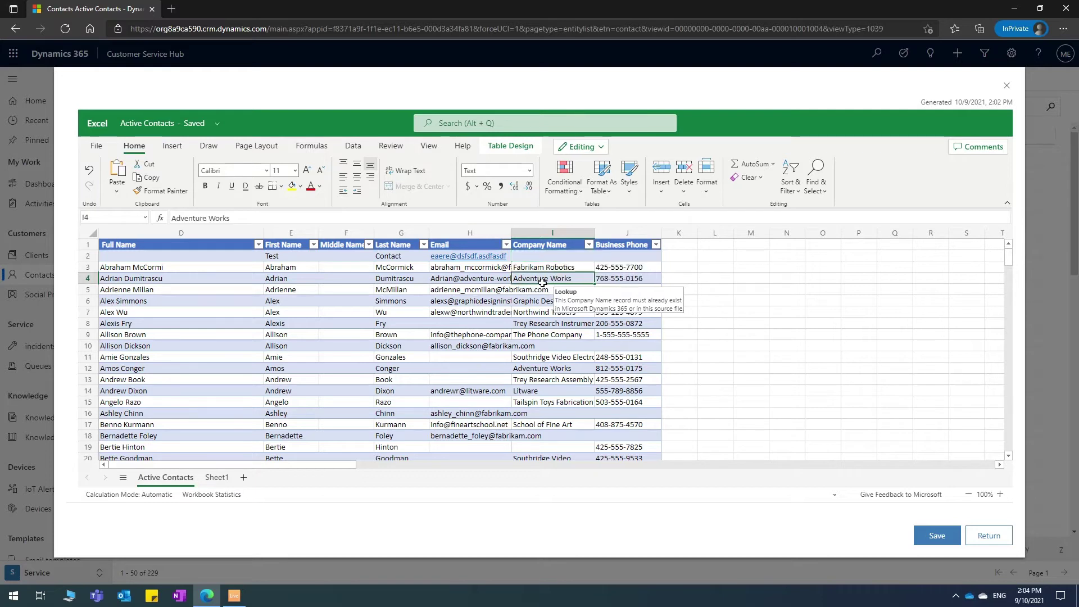
key("ctrl+c")
left_click(562, 260)
key("ctrl+v")
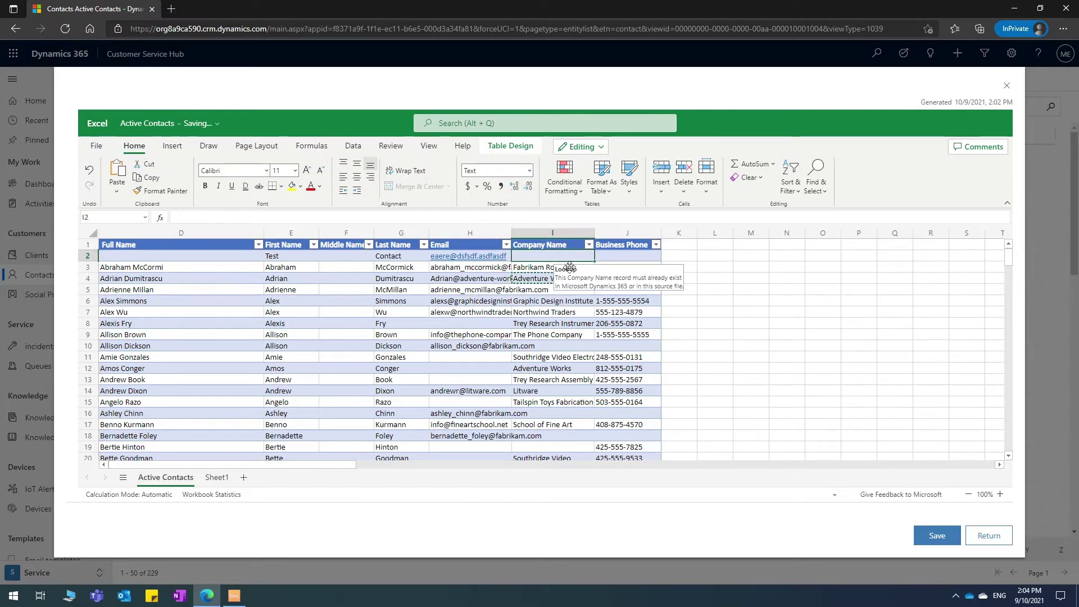
left_click(551, 357)
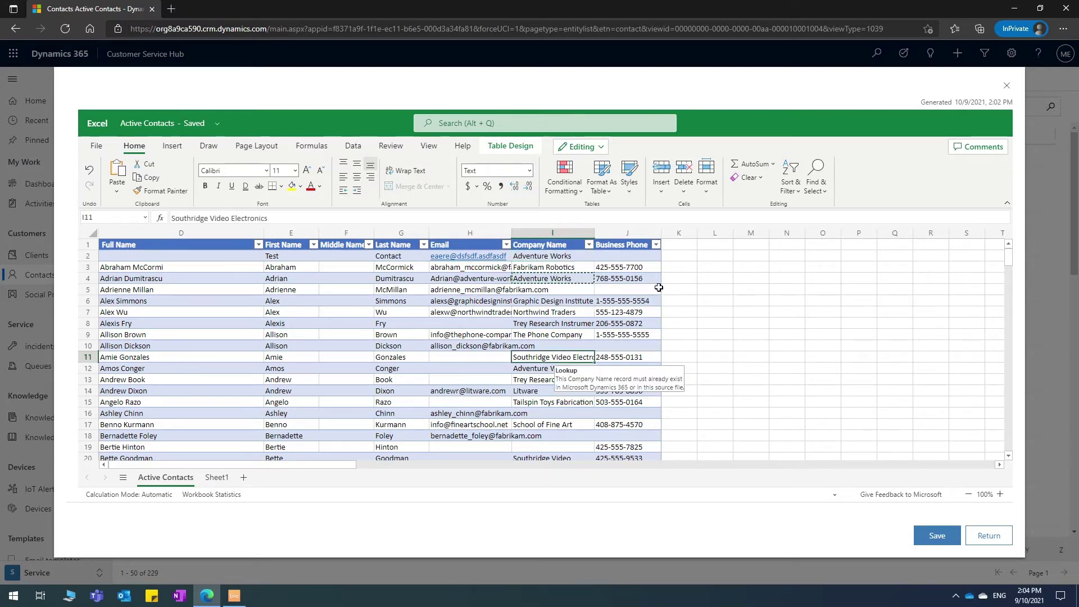
Move off the edited company cell so the workbook is submitted for import.
left_click(551, 290)
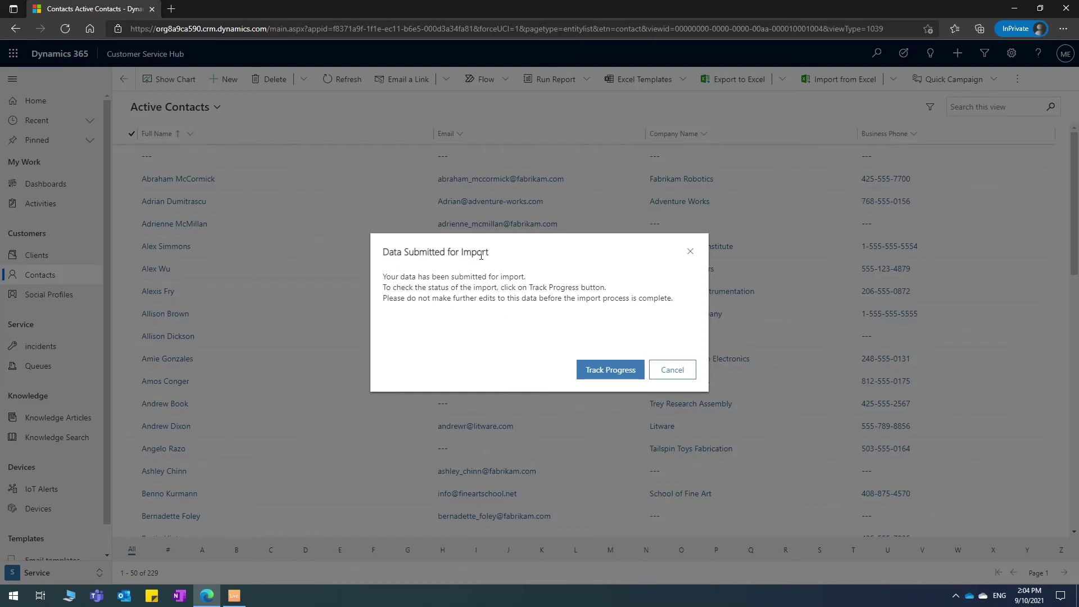
Track progress, refresh My Imports and open the Excel Online - Active Contacts import record.
left_click(624, 380)
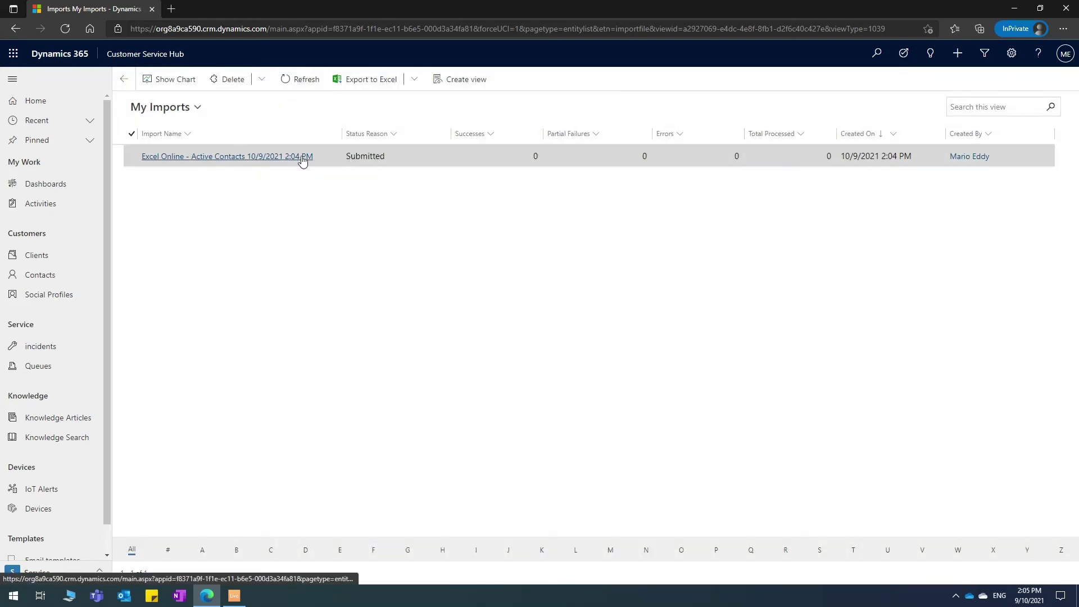
left_click(294, 83)
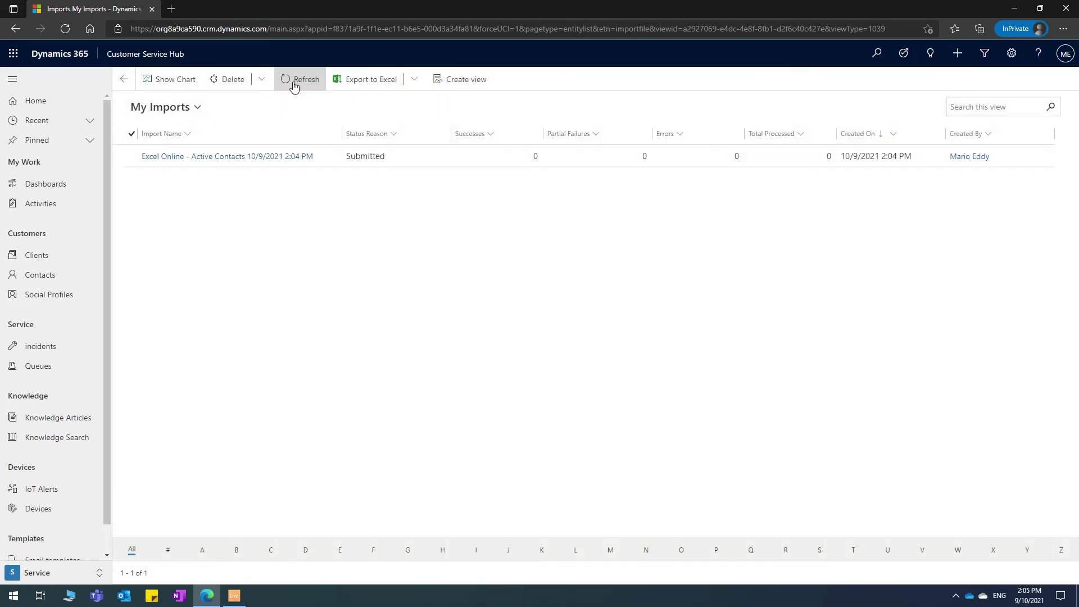
left_click(275, 157)
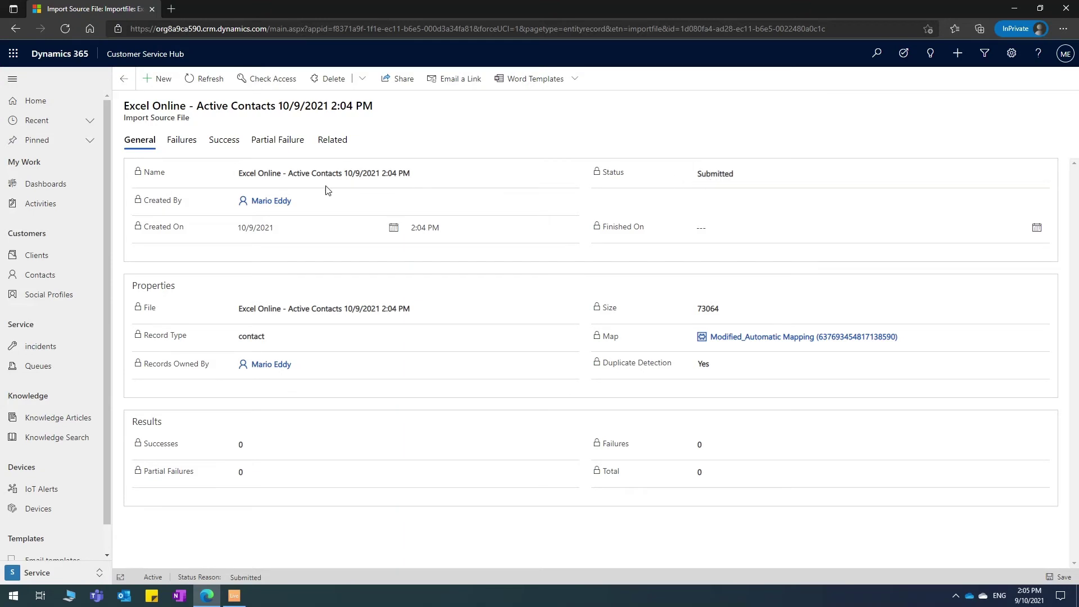
Refresh My Imports and reopen the import, now Completed with 228 successes and 1 failure.
left_click(200, 91)
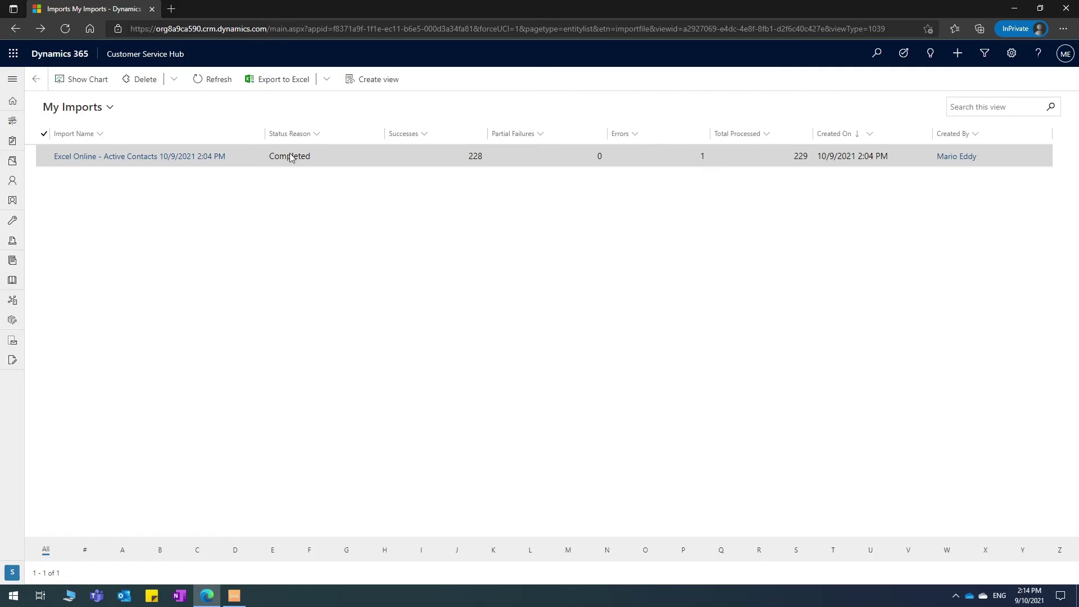
left_click(190, 157)
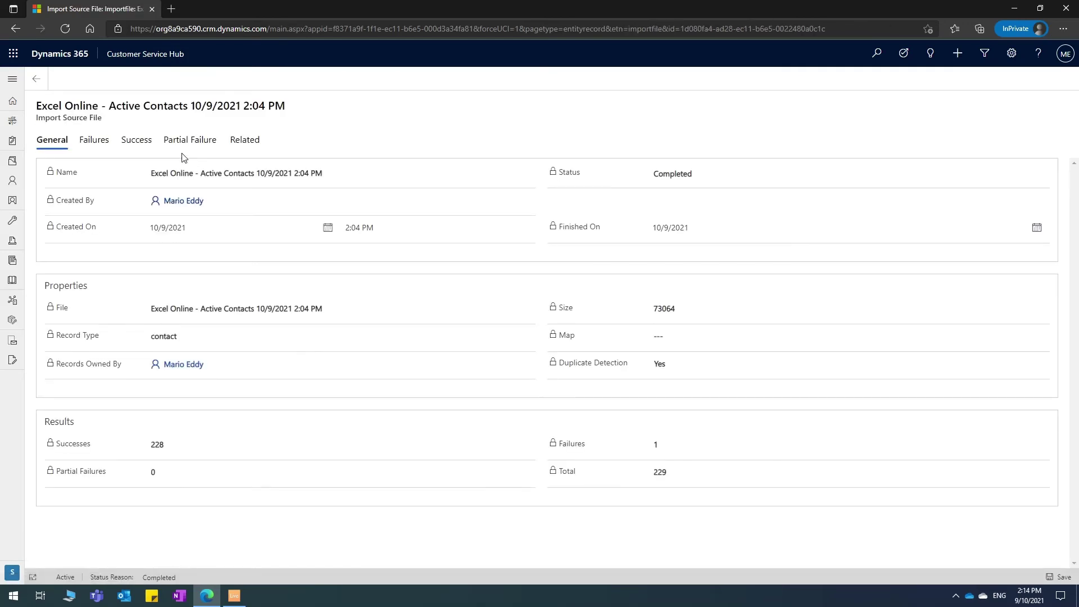
Review the single import failure, search active contacts for 'test', then return to the import.
left_click(100, 145)
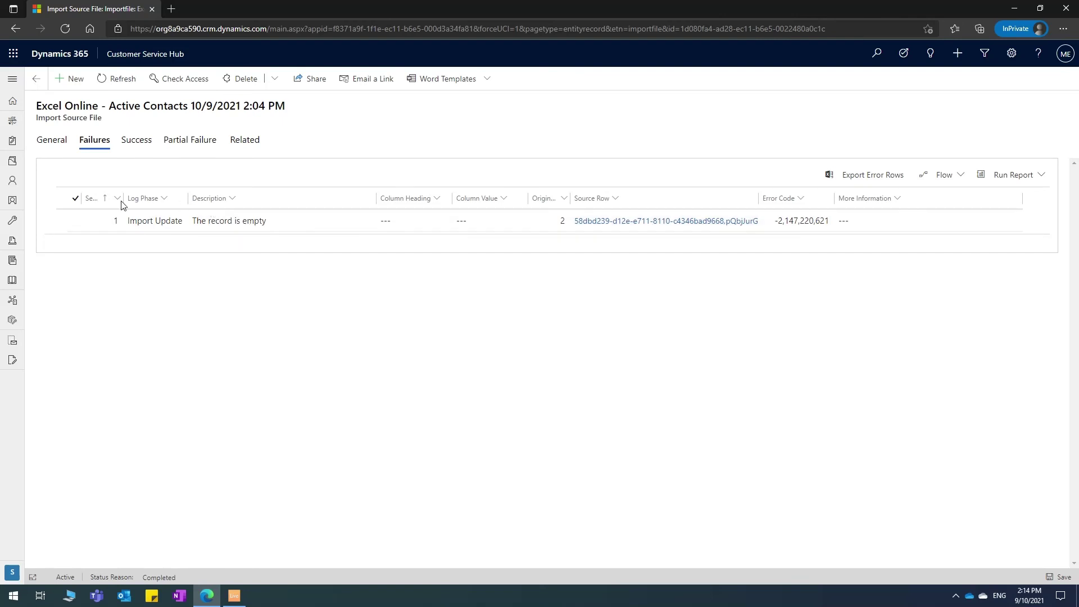
left_click(20, 184)
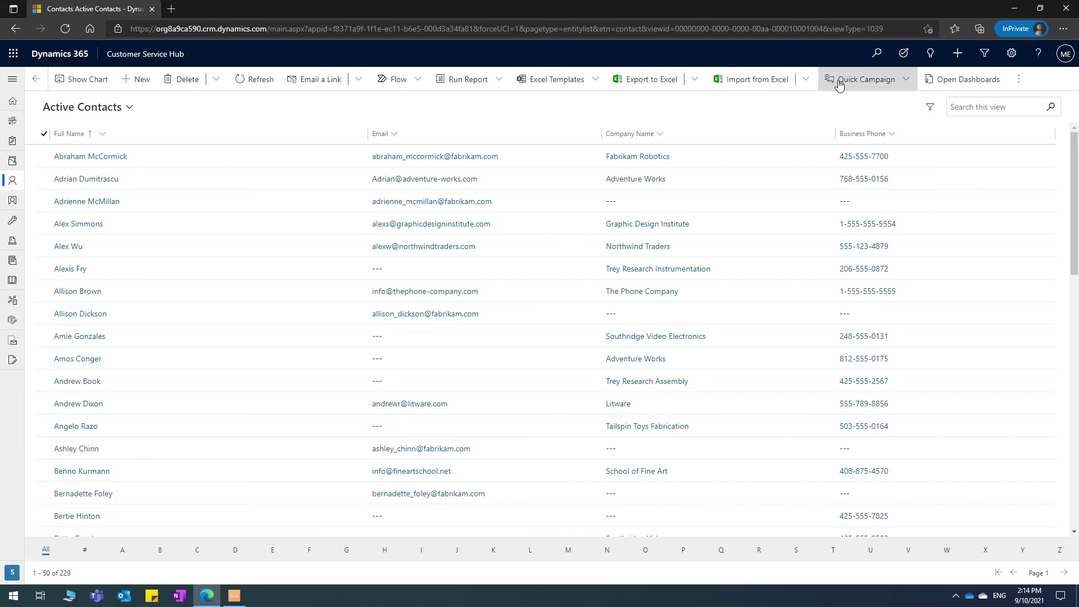
left_click(998, 111)
type("te")
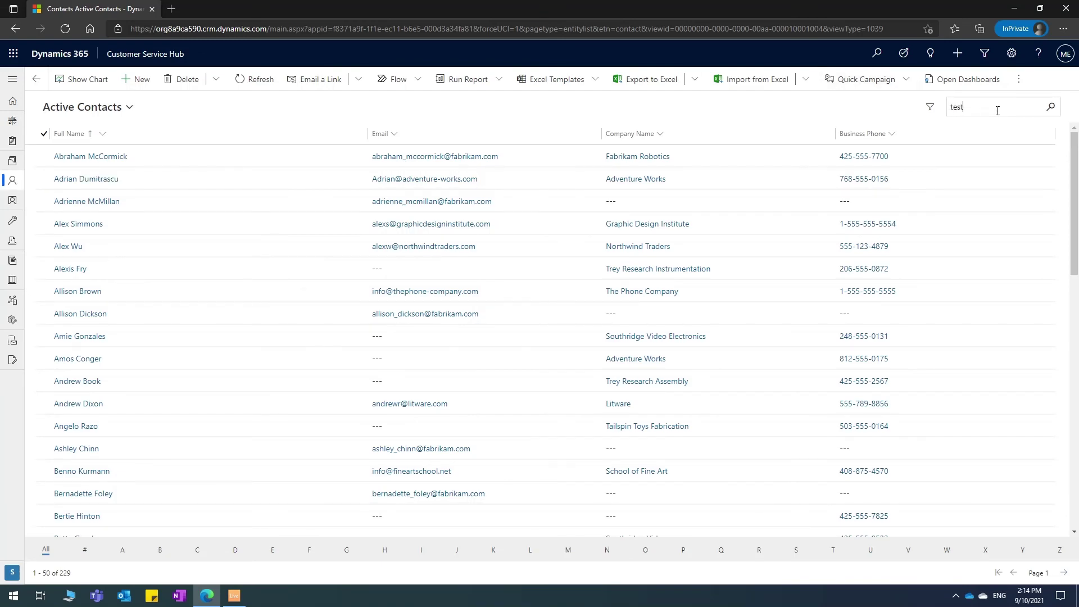
type("st")
key("Return")
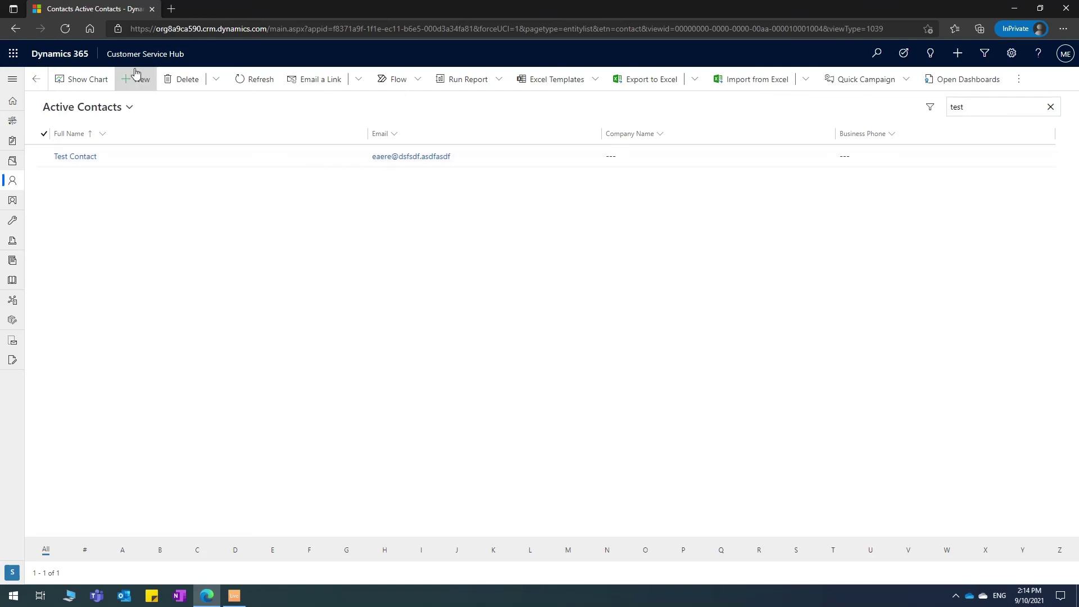
left_click(37, 79)
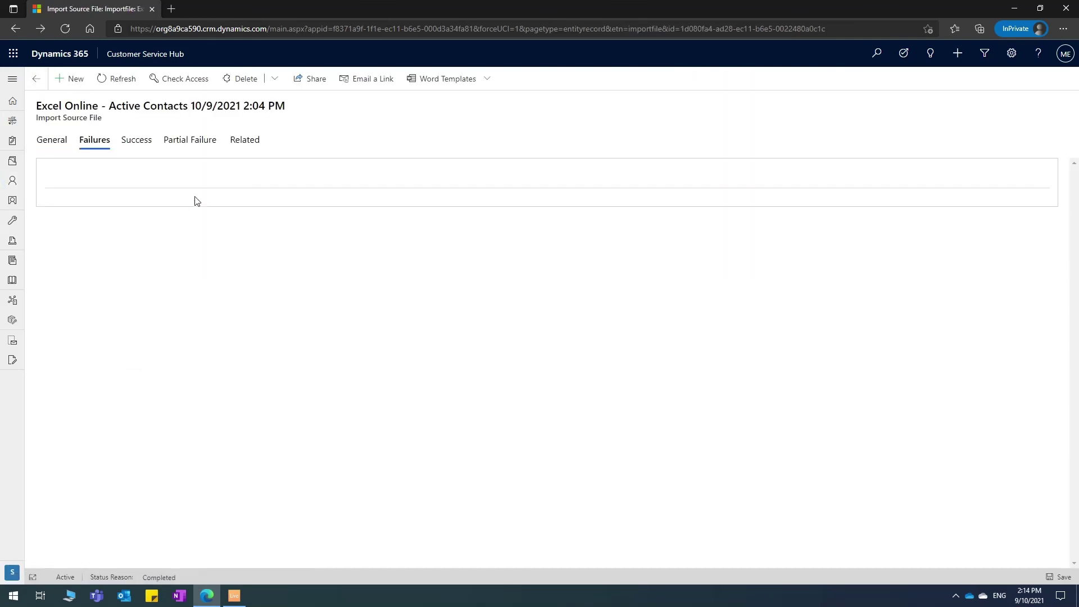
Show the import's General tab: Completed, 228 successes, 1 failure, 229 total.
left_click(67, 142)
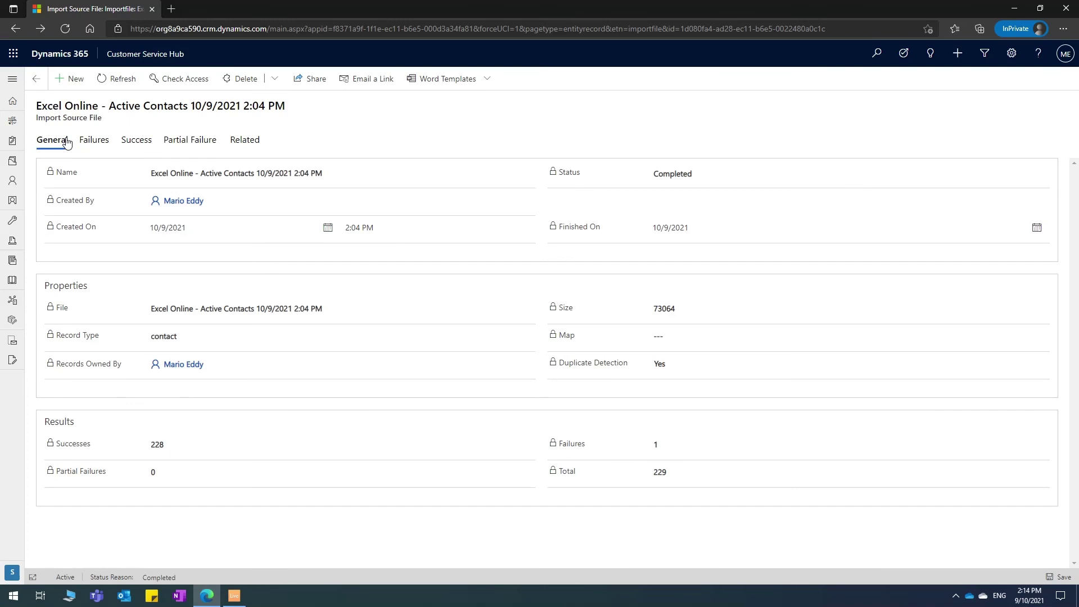